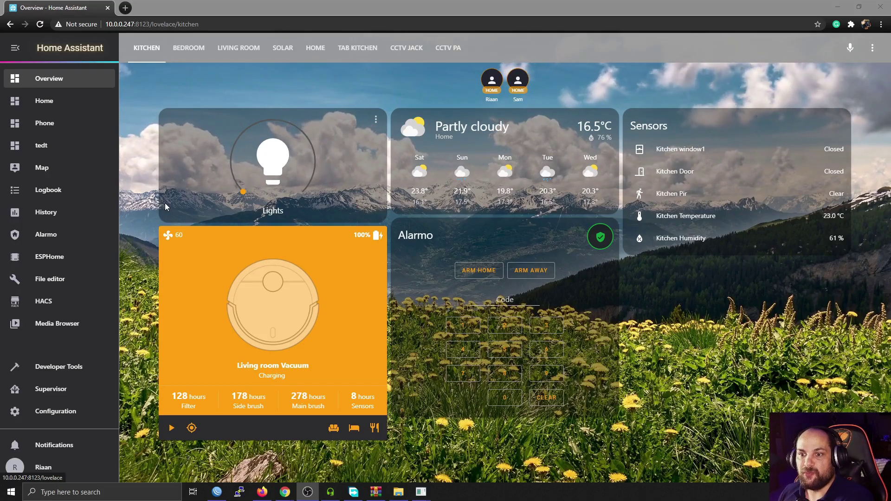
- Go through Configuration to the Tags page, which shows no tags yet
click(62, 413)
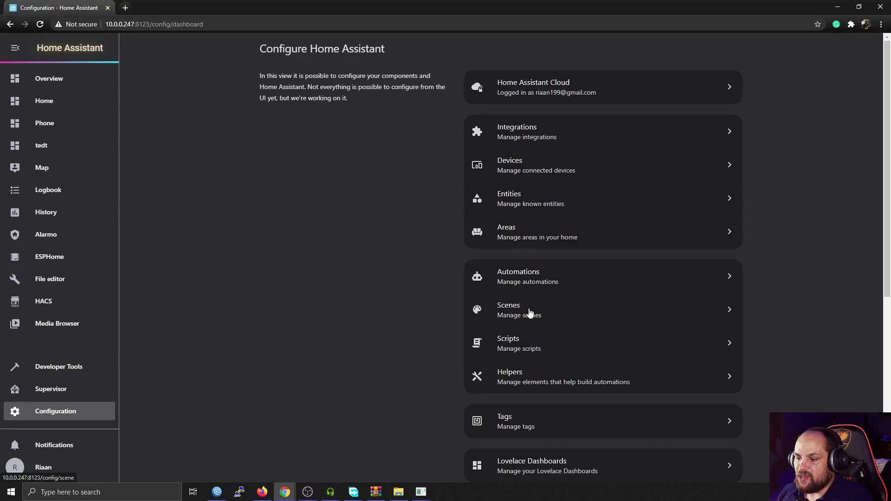
scroll(518, 363, down, 1)
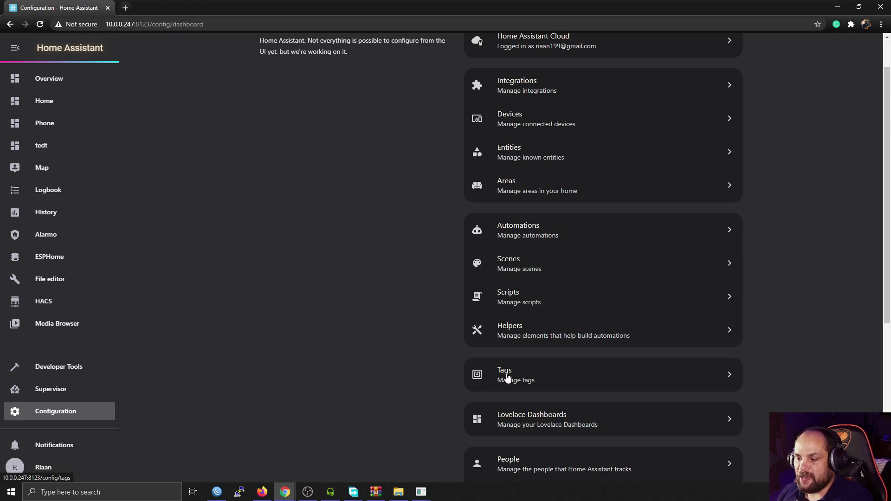
click(506, 378)
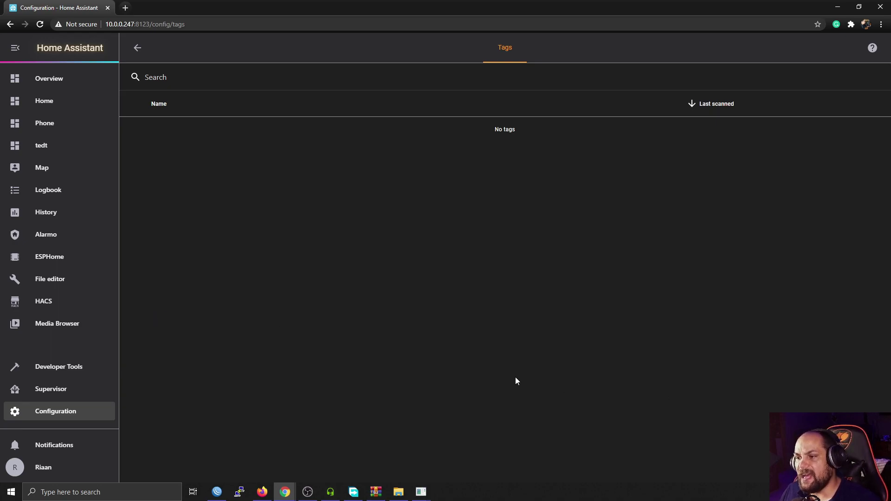
- Open the New tag dialog and dismiss it without creating a tag
click(849, 466)
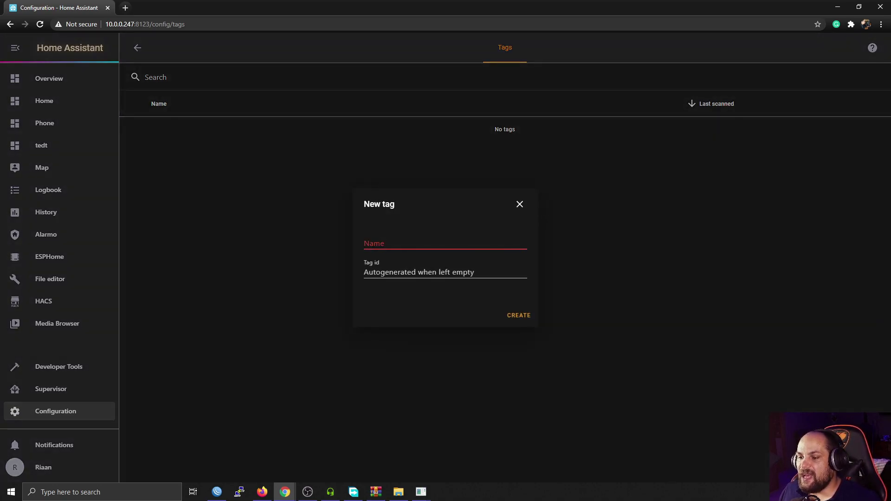
click(469, 275)
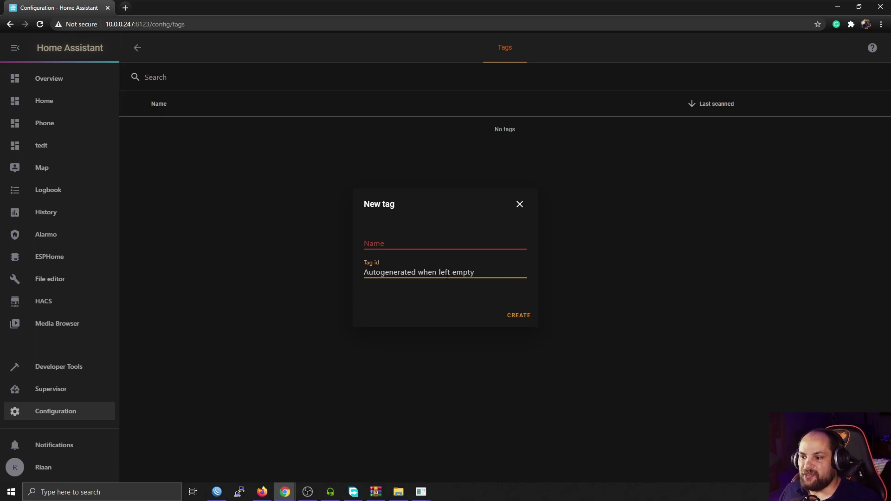
click(518, 206)
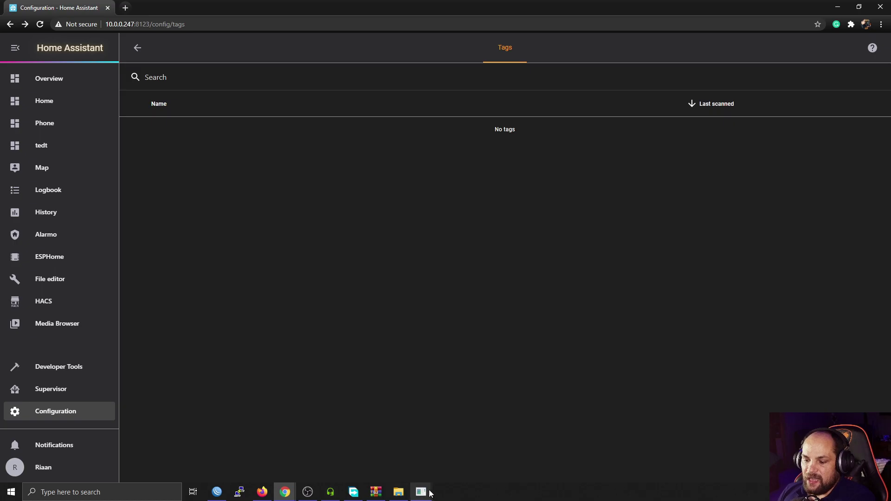
- On the mirrored phone, name a new companion-app tag 'Bedtime' and create it
mouse_move(437, 482)
click(517, 441)
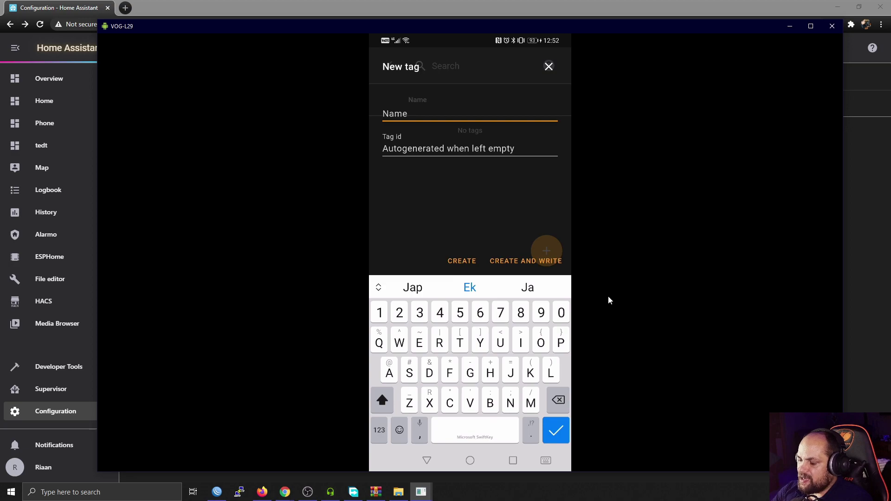
text(Bed)
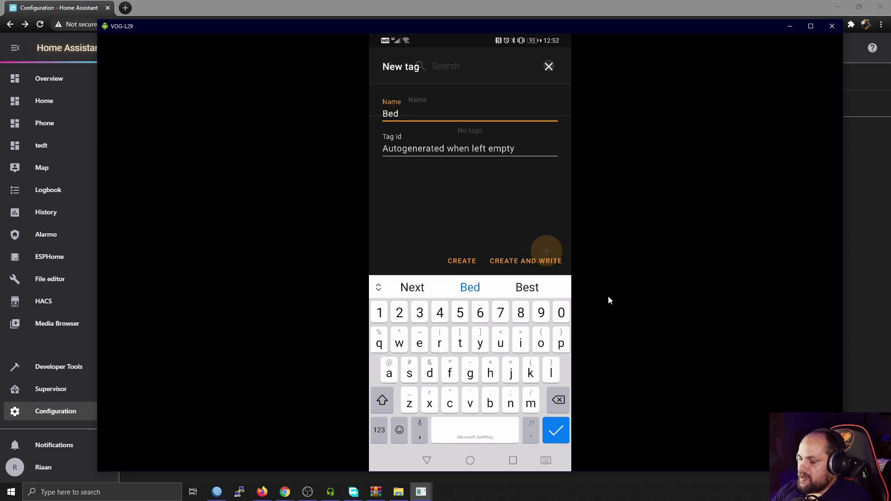
text(time)
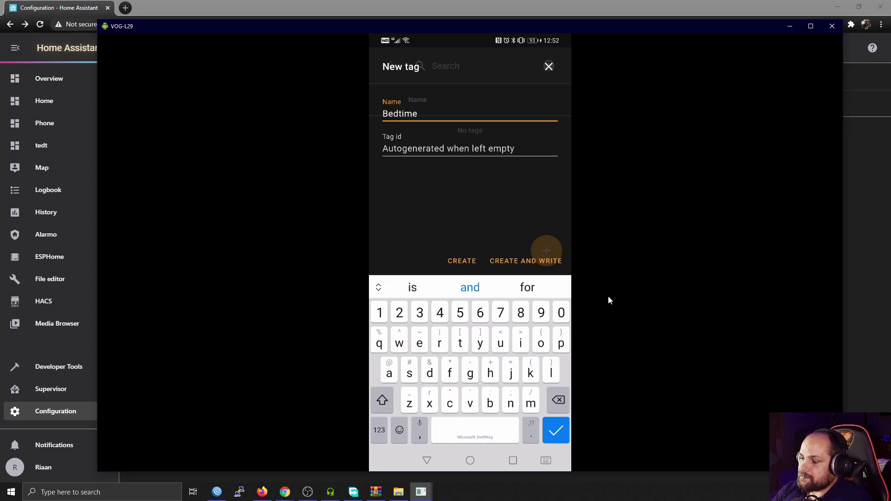
key(BackSpace)
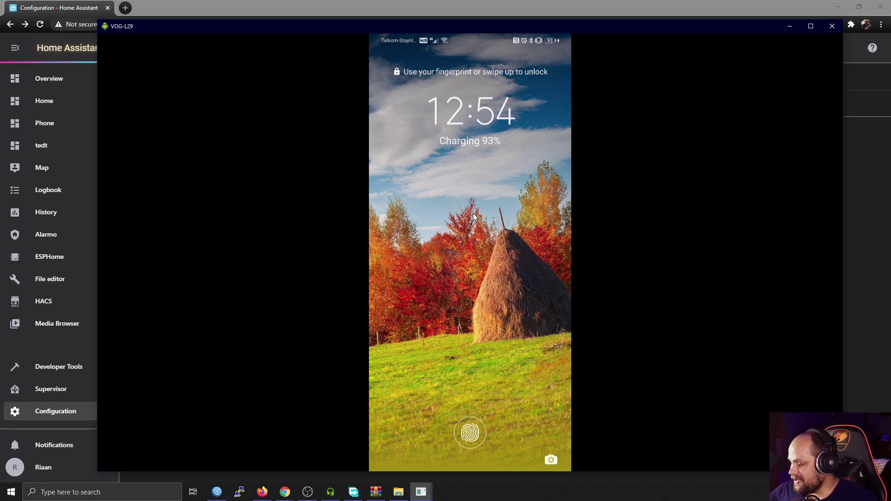
- Back in the browser, reload the Tags list to show the never-scanned Bedtime tag
key(alt+Tab)
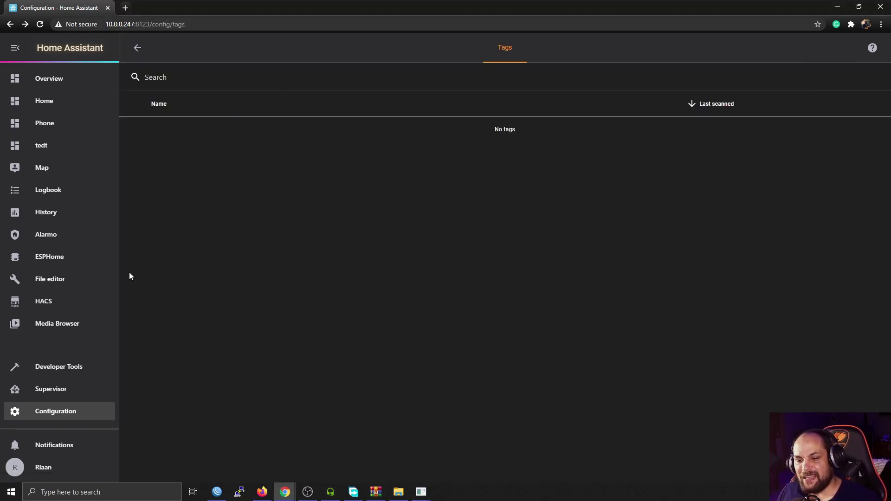
click(50, 415)
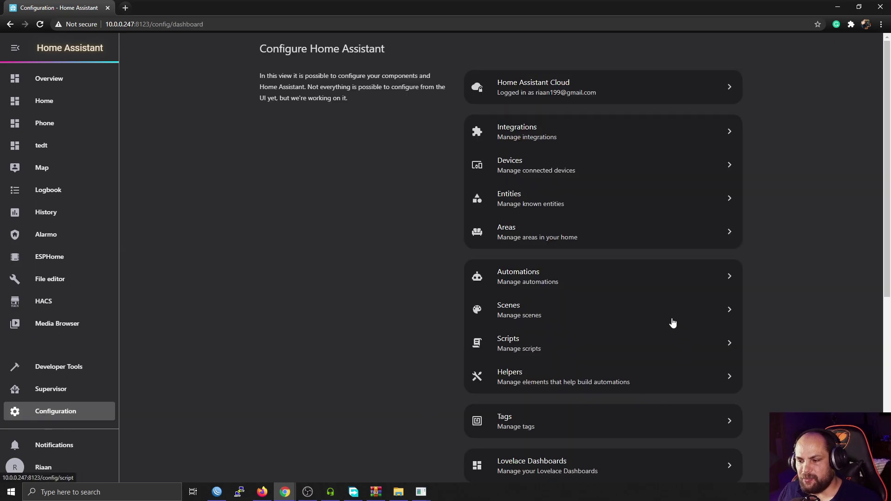
click(511, 415)
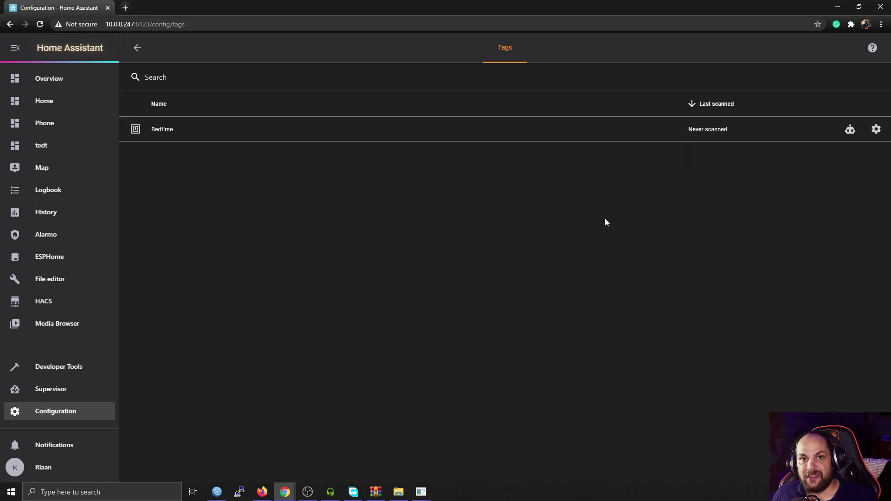
- Create an automation from the Bedtime tag, named 'Tag Bedtime is scanned', with a Bedtime Tag trigger
click(849, 130)
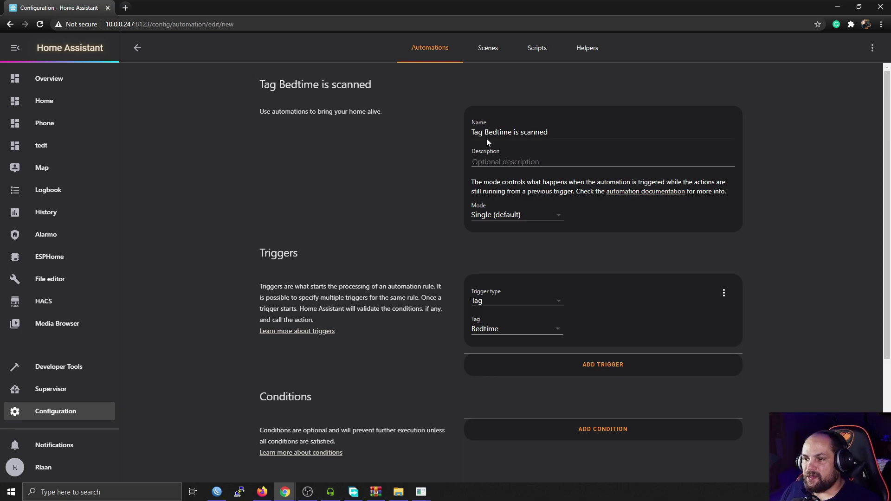
click(464, 130)
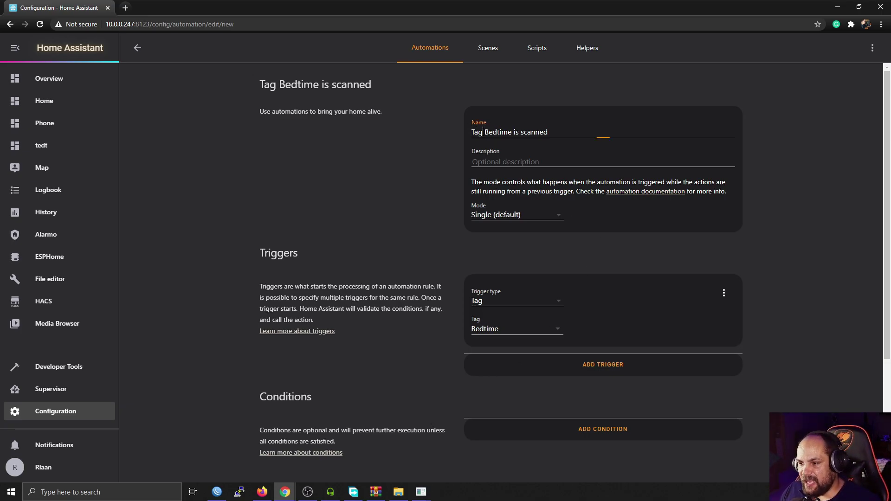
double_click(464, 130)
click(520, 131)
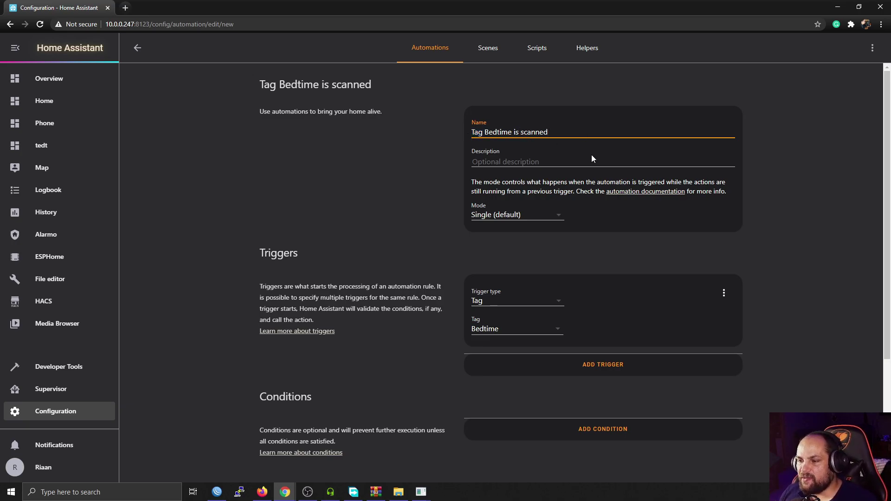
drag(549, 133, 452, 134)
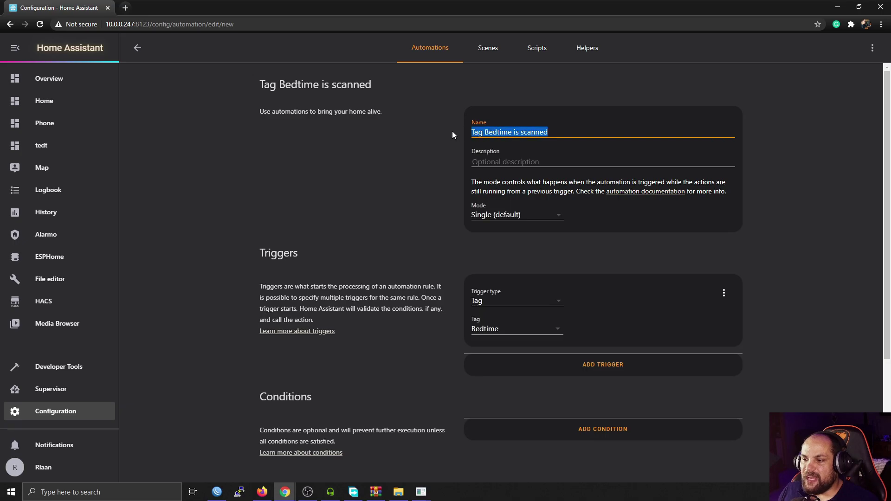
scroll(443, 179, down, 1)
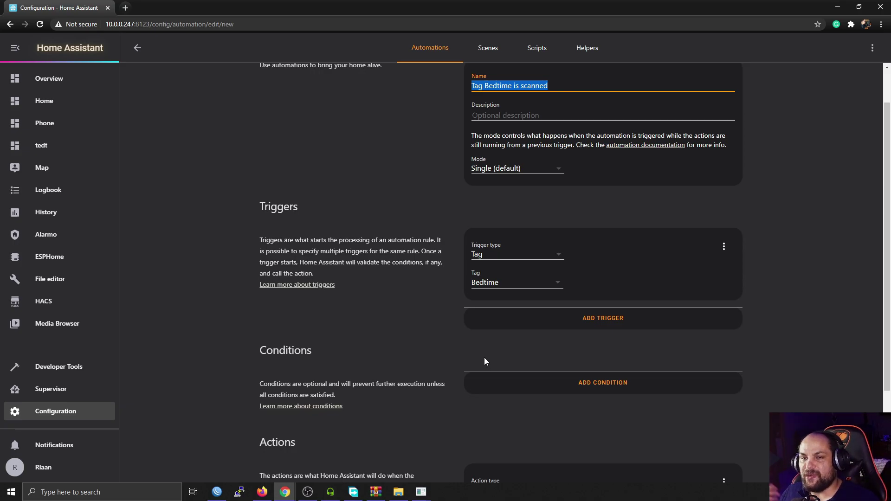
- Change the automation's action type from Device to Call service and browse the service list
scroll(483, 362, down, 3)
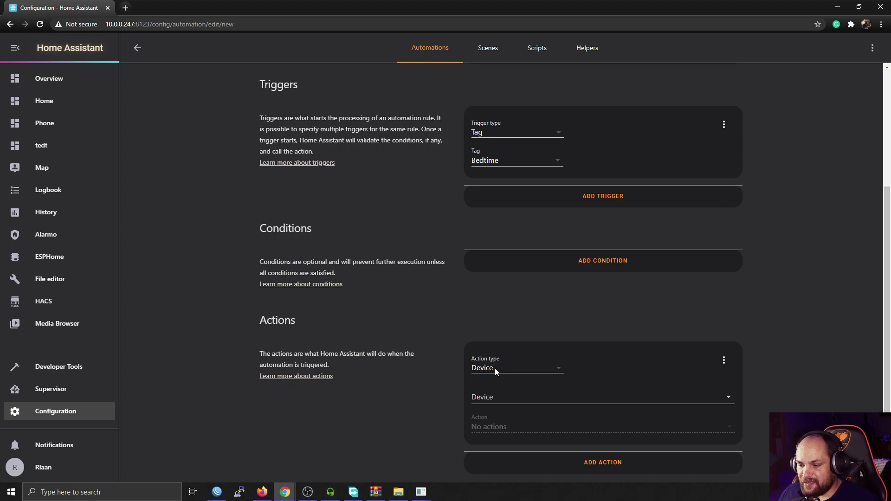
click(553, 364)
click(611, 357)
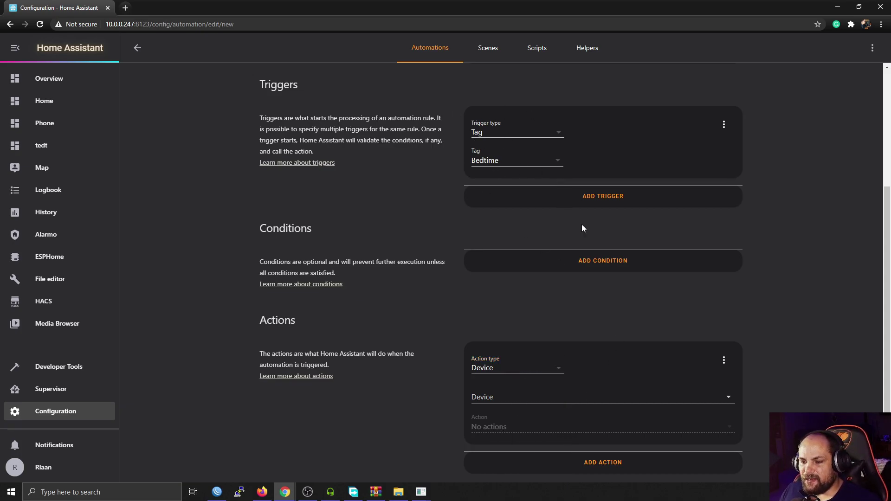
click(548, 369)
scroll(544, 445, down, 3)
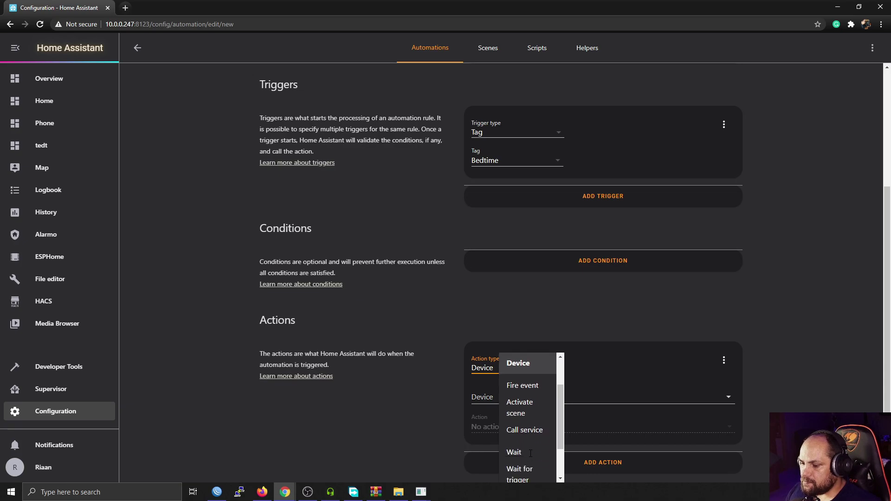
scroll(543, 445, up, 3)
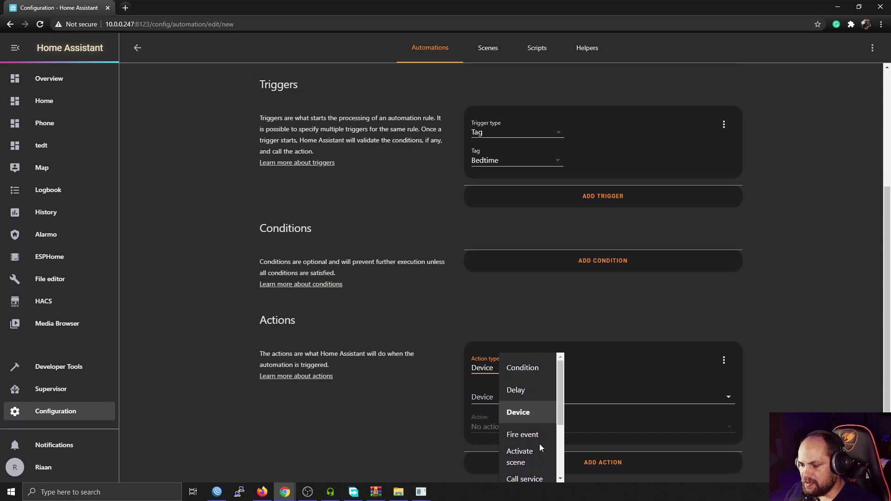
scroll(528, 428, down, 2)
click(544, 430)
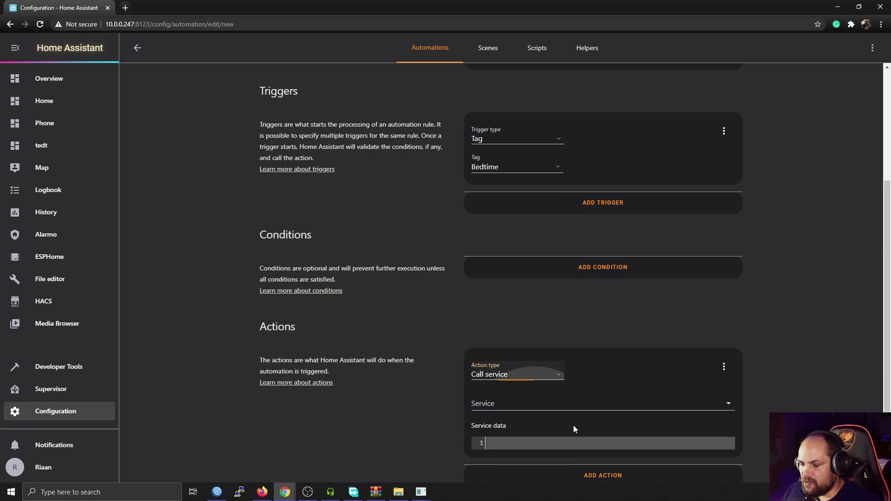
click(610, 404)
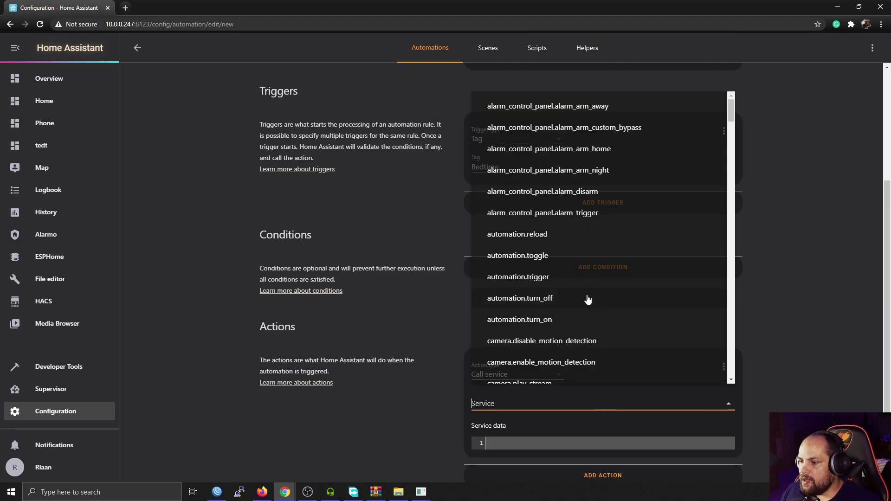
scroll(600, 316, down, 1)
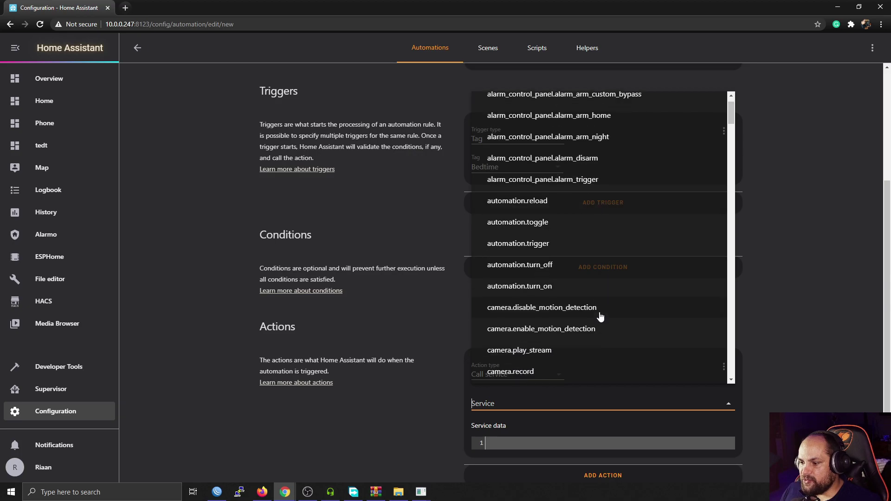
scroll(600, 315, down, 3)
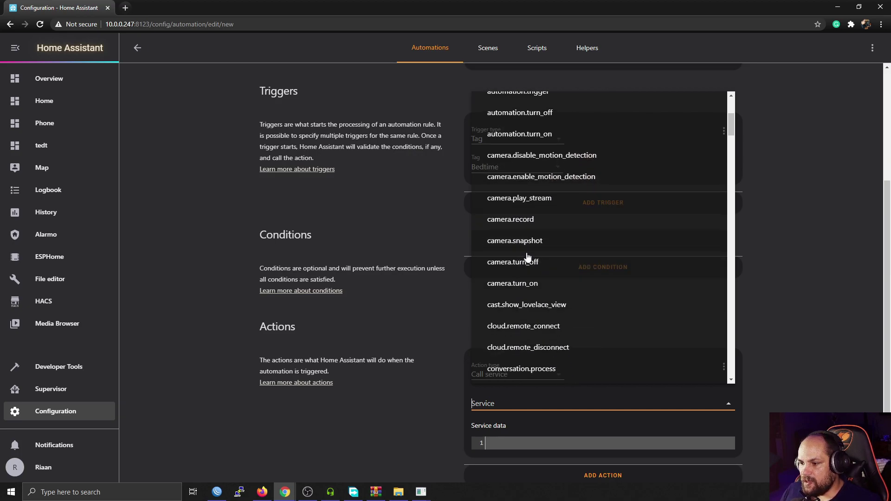
scroll(575, 288, down, 2)
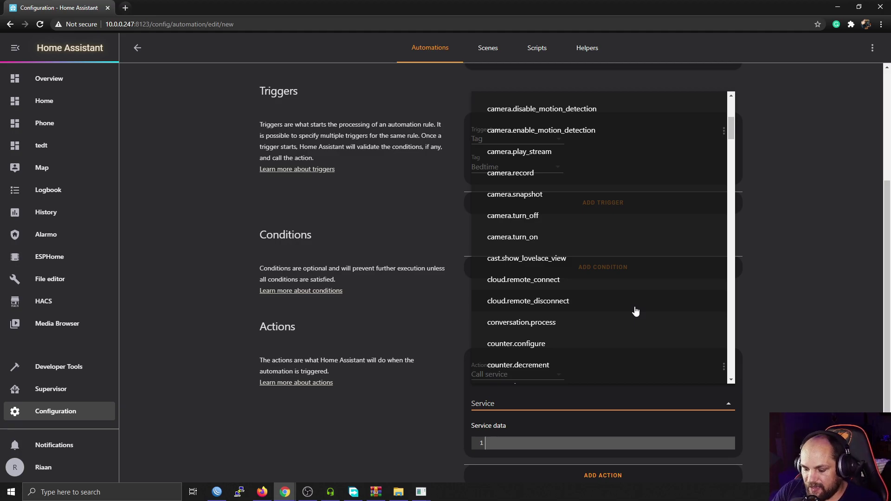
- Set the service to light.turn_off targeting LivingRoom (light.livingroom)
text(li)
click(517, 314)
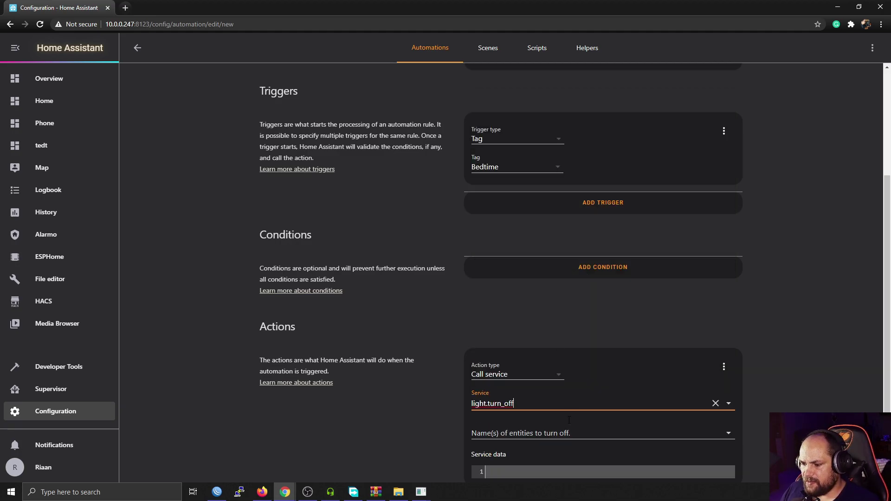
scroll(561, 437, down, 1)
click(608, 391)
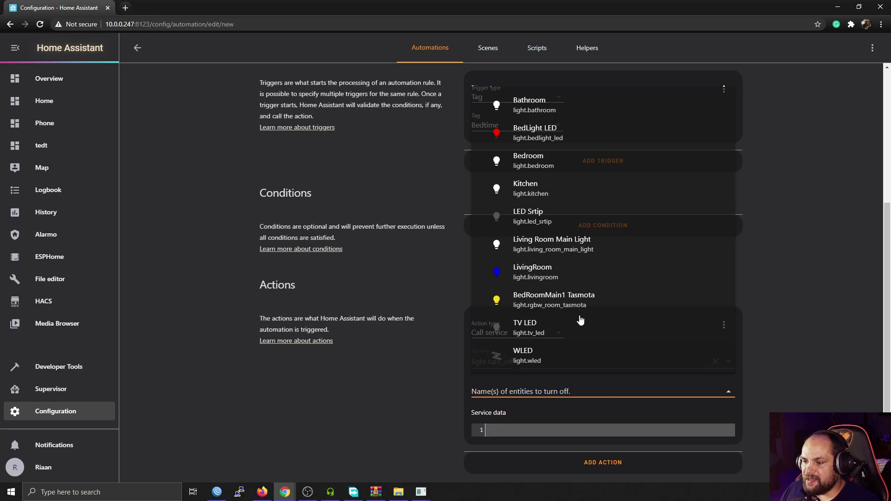
click(533, 274)
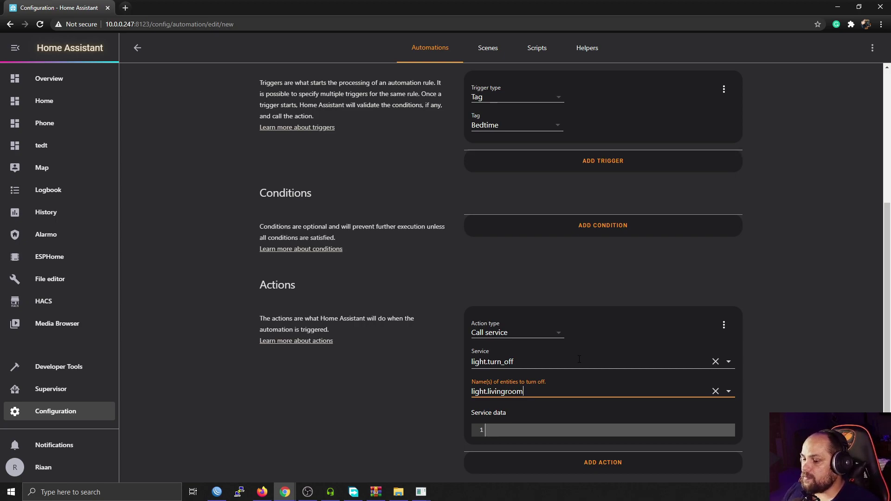
click(413, 402)
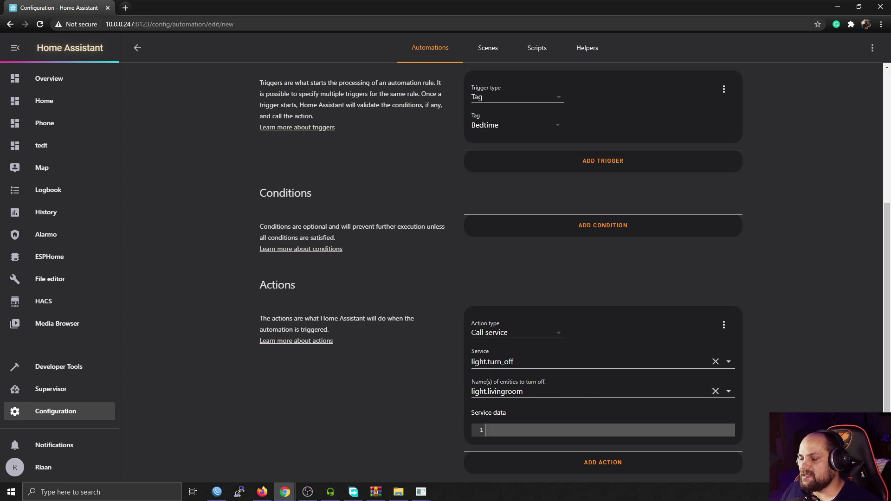
- Save the automation, show the Living Room dashboard, and bring the phone mirror forward
click(857, 462)
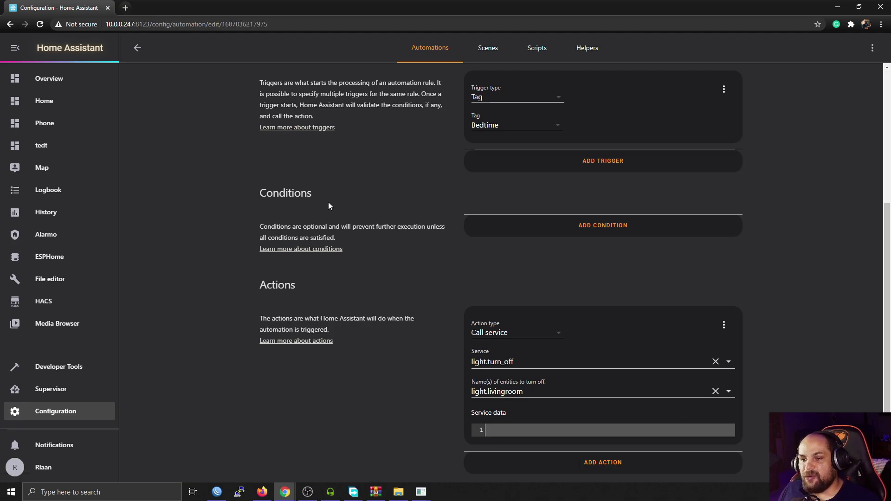
click(54, 76)
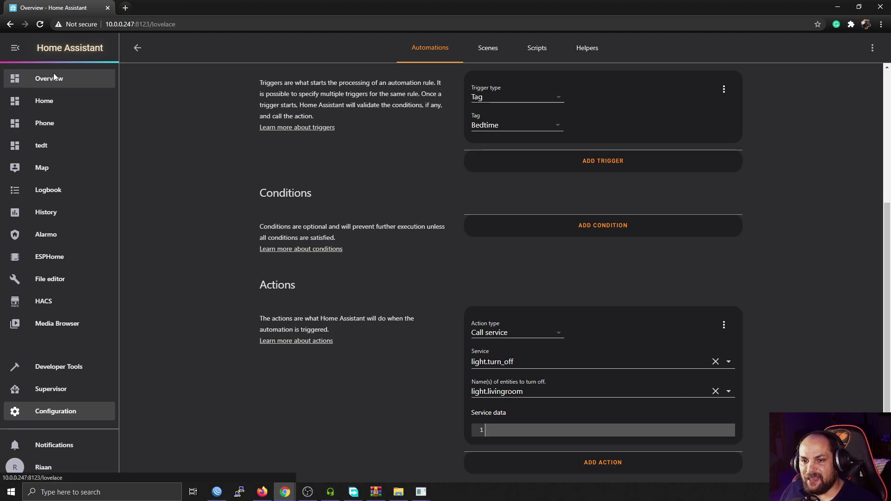
click(239, 47)
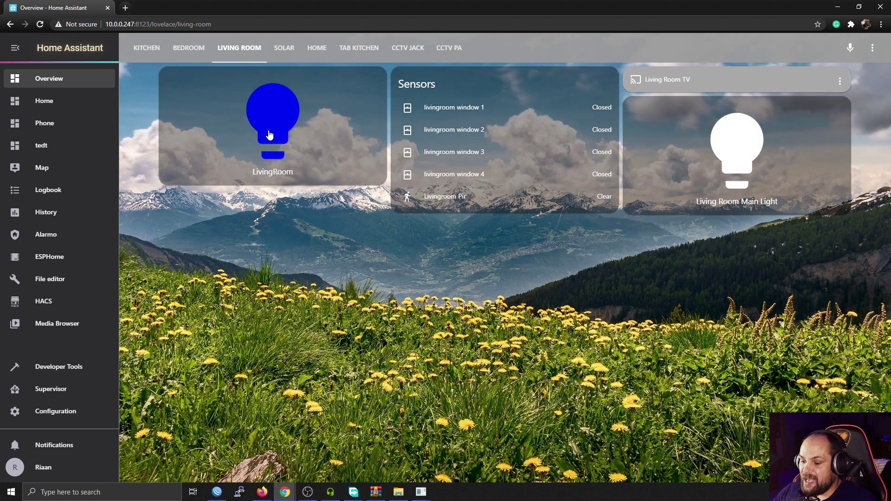
click(421, 493)
click(469, 460)
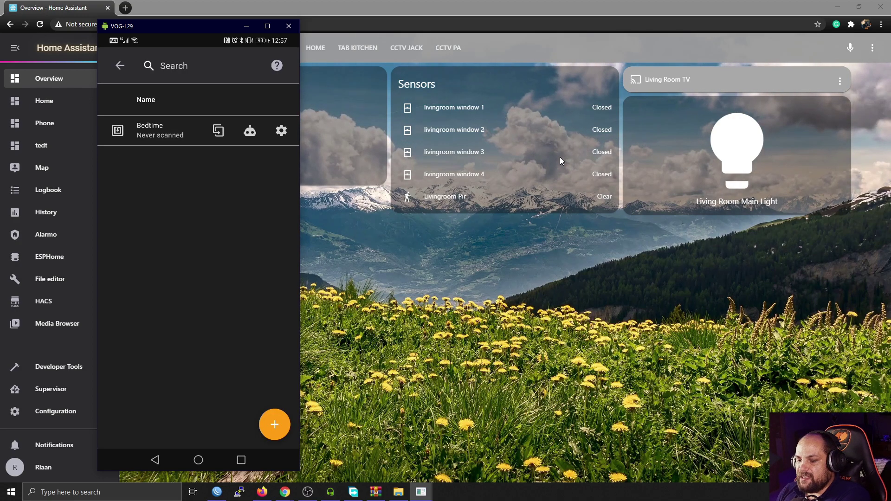
- Widen the phone mirror, scan the Bedtime tag, and move the mirror to reveal the dashboard
drag(300, 348, 756, 328)
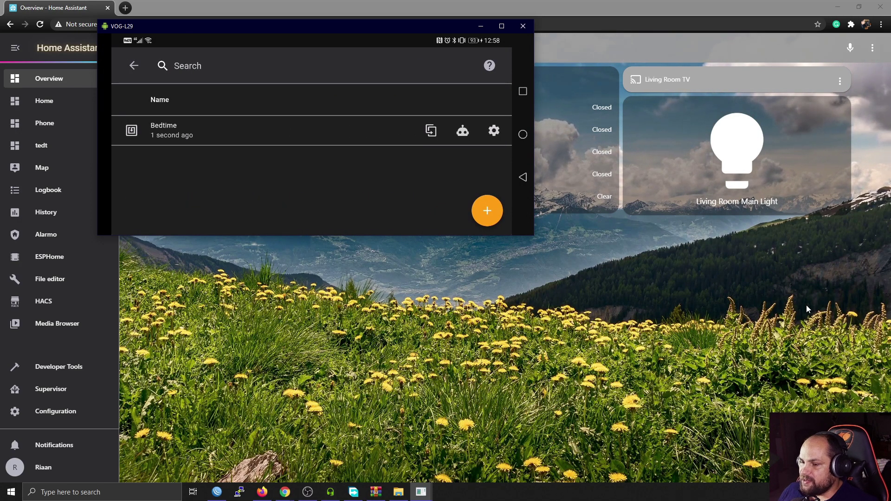
drag(360, 36, 398, 298)
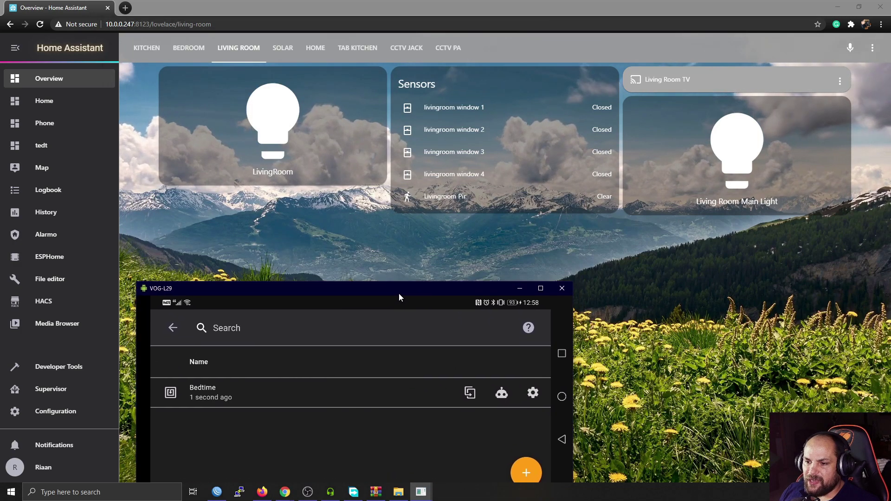
- Toggle the LivingRoom light card on and then off again
click(277, 145)
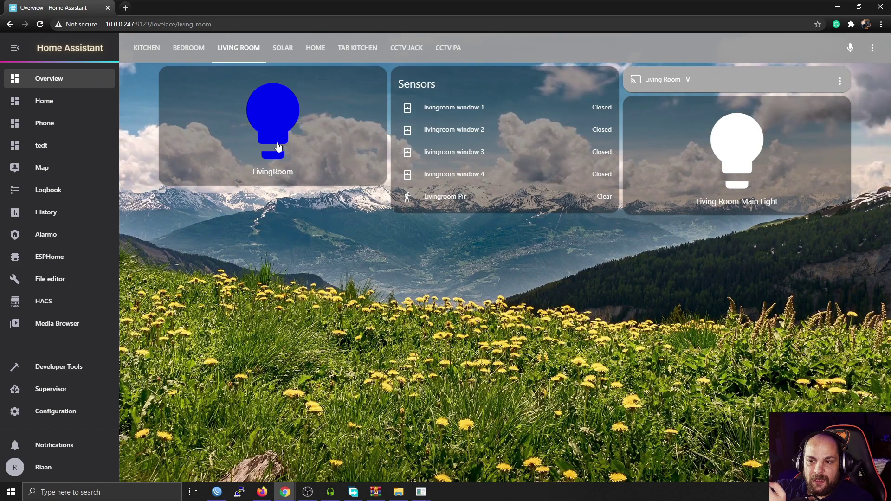
click(277, 144)
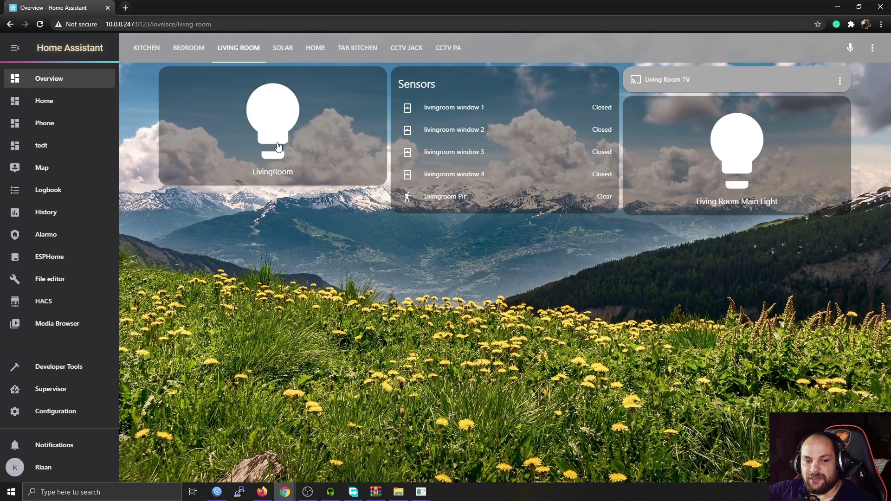